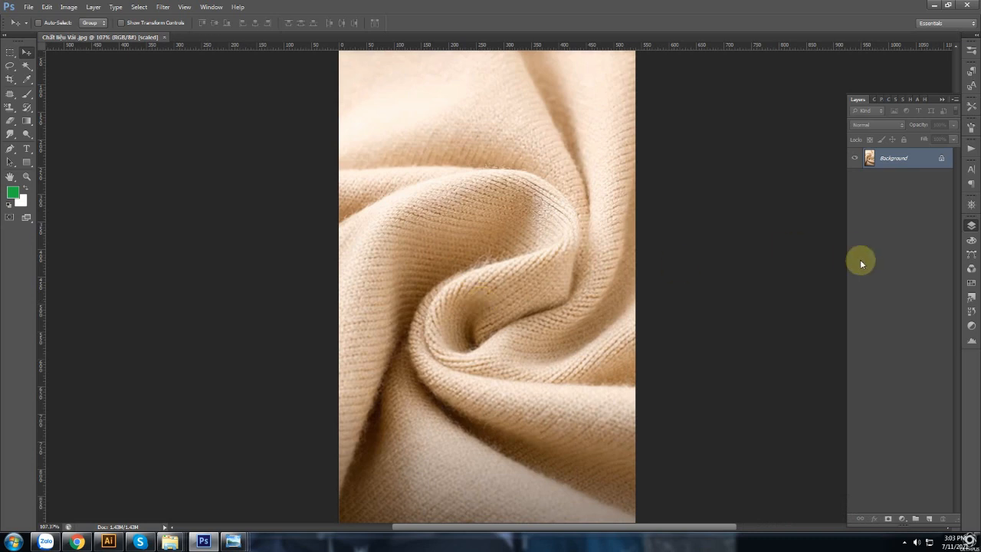
# Step: Desaturate the fabric image and save it in Photoshop format as Chất liệu Vải .psd in the same folder
pyautogui.hotkey('ctrl', 'shift', 'u')
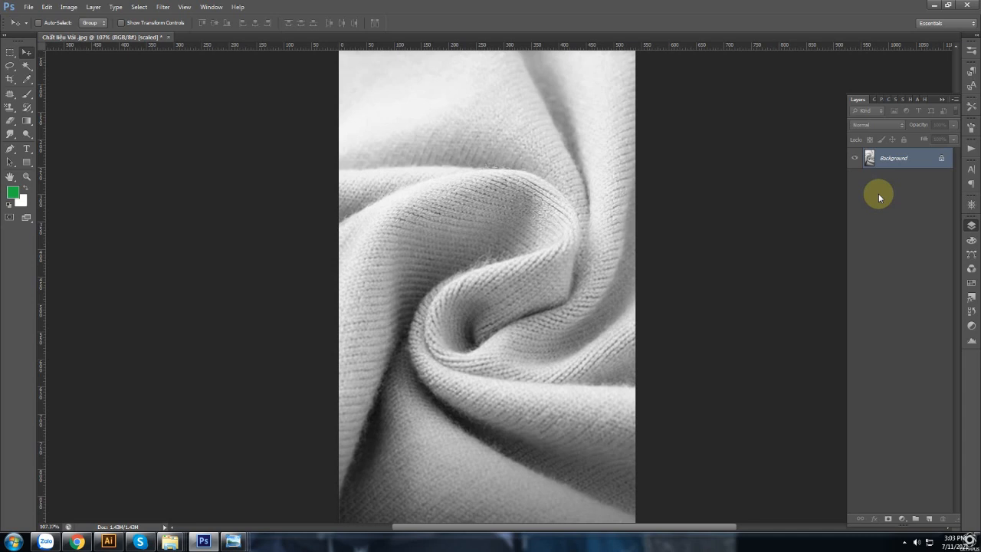
pyautogui.hotkey('ctrl', 'shift', 's')
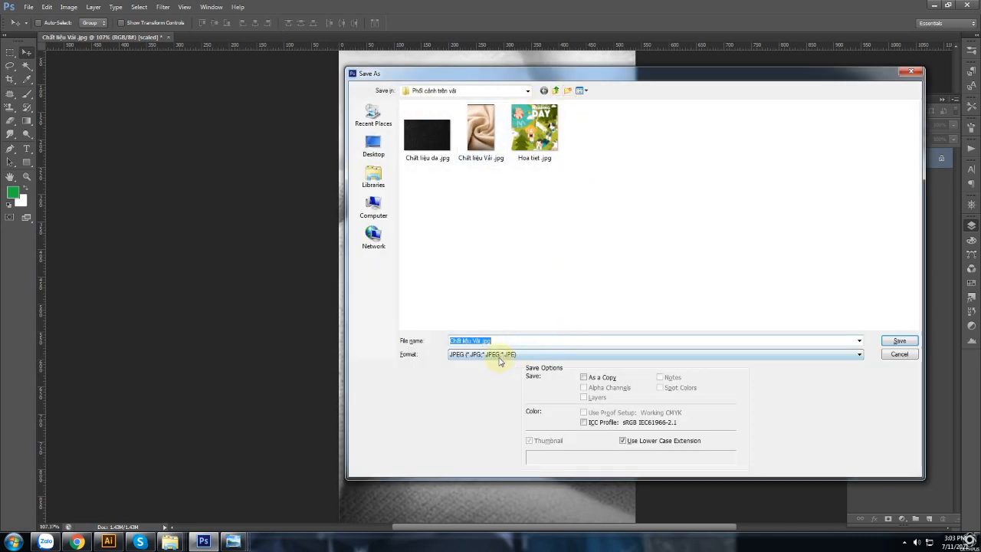
pyautogui.click(501, 355)
pyautogui.click(481, 362)
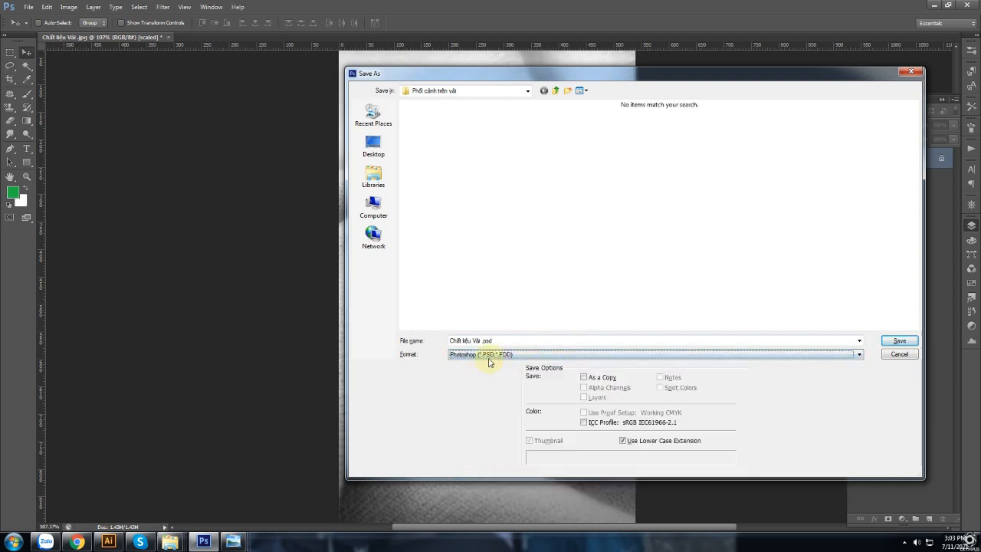
pyautogui.click(899, 343)
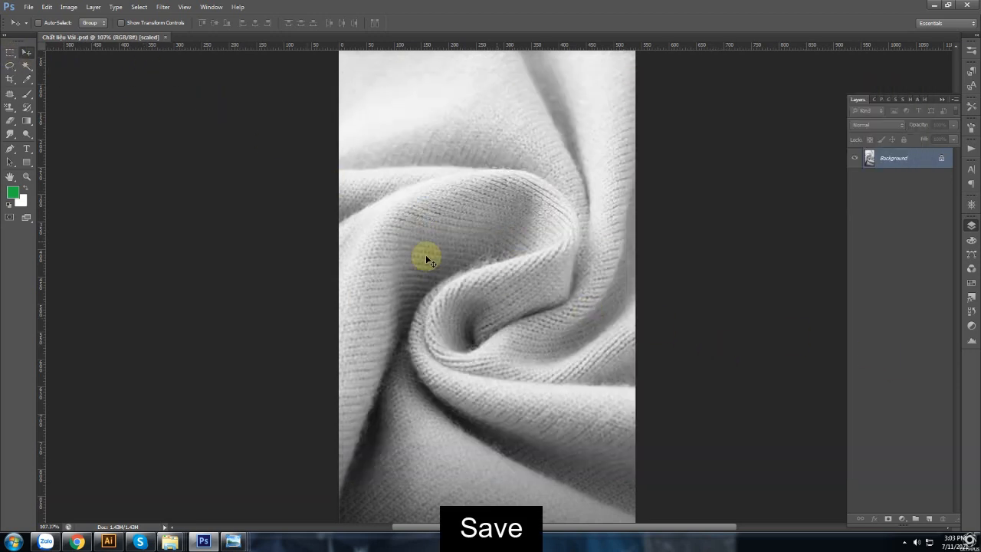
# Step: Open the illustration Hoa tiet .jpg from the project folder in Photoshop
pyautogui.moveTo(169, 542)
pyautogui.click(307, 486)
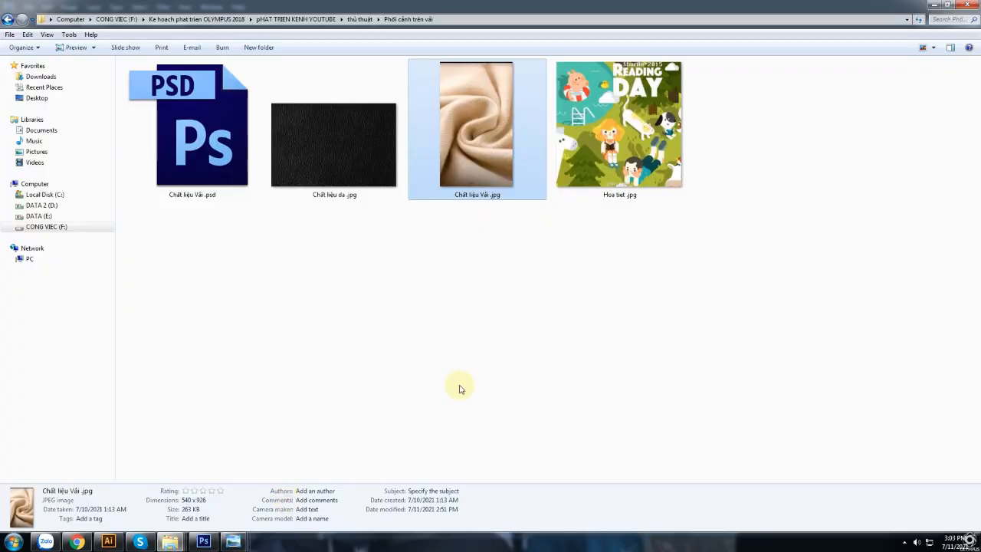
pyautogui.click(620, 153)
pyautogui.rightClick(619, 152)
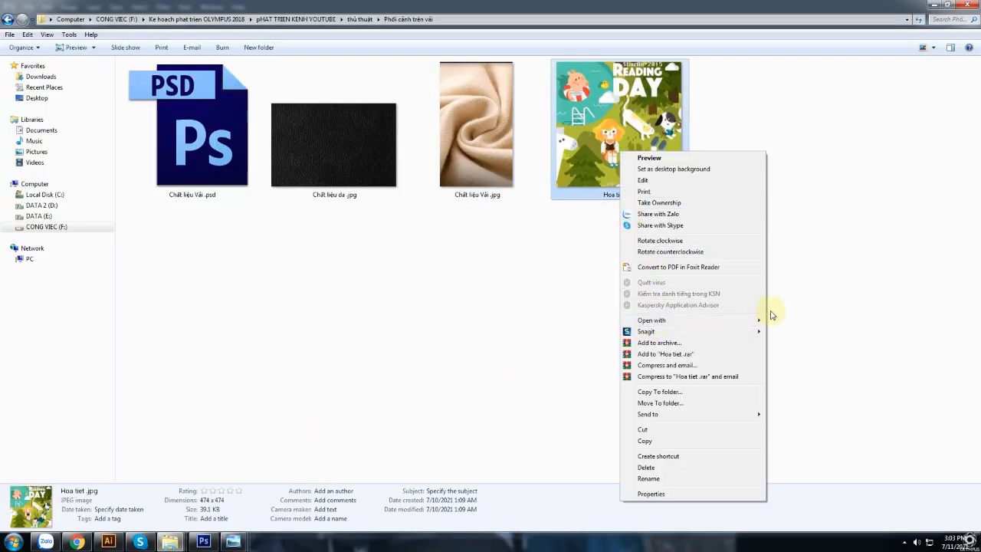
pyautogui.moveTo(760, 321)
pyautogui.click(785, 332)
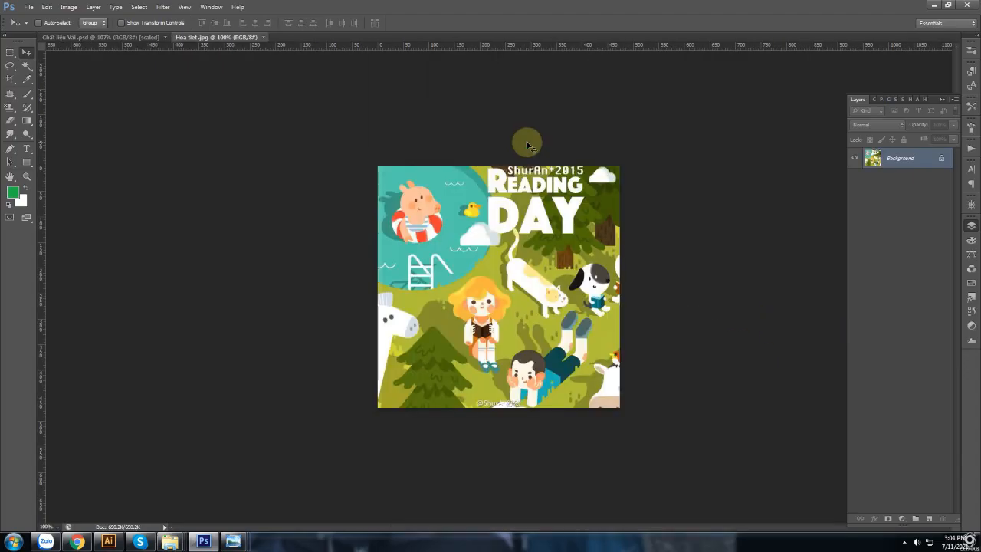
# Step: Float the Hoa tiet .jpg document, copy its artwork onto the fabric image as a new layer, and minimize the source document
pyautogui.moveTo(230, 38); pyautogui.dragTo(711, 93)
pyautogui.click(462, 242)
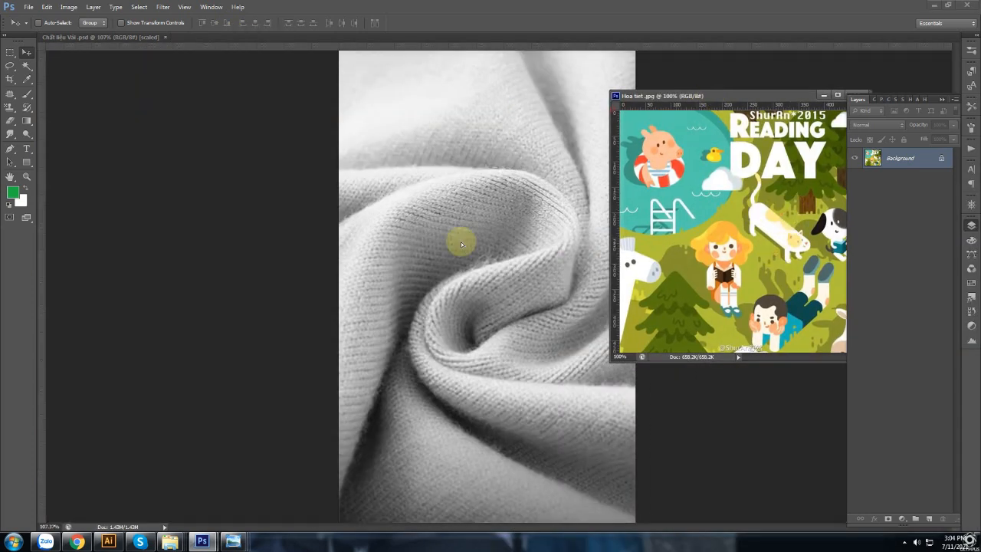
pyautogui.moveTo(462, 245); pyautogui.dragTo(461, 243)
pyautogui.moveTo(715, 97); pyautogui.dragTo(555, 131)
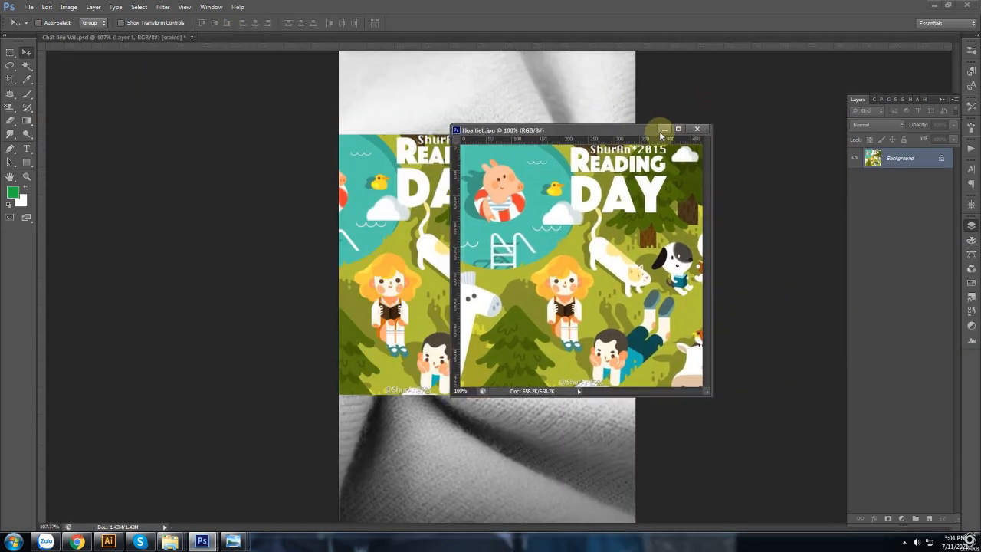
pyautogui.click(663, 131)
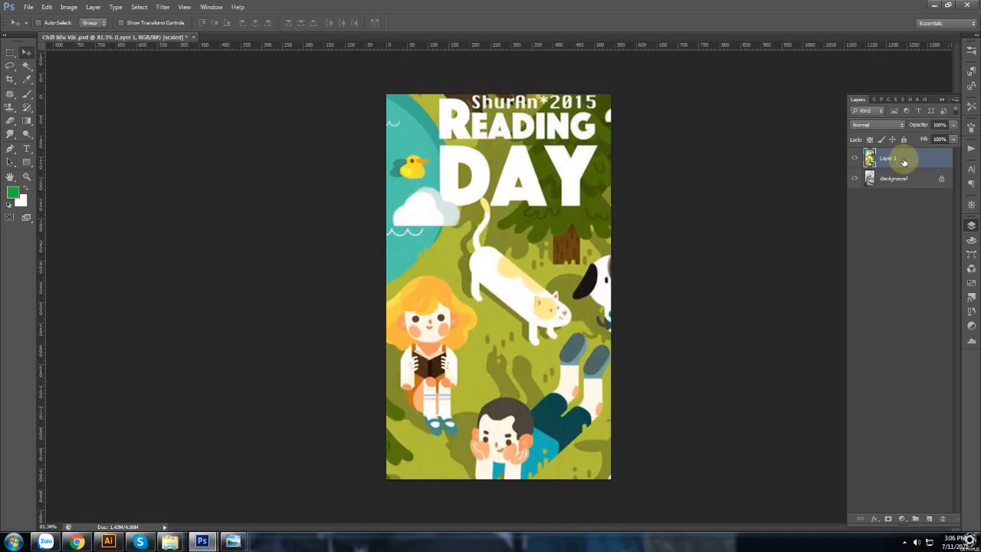
# Step: Duplicate the illustration layer, hide the original Layer 1, and make the duplicate the active layer
pyautogui.hotkey('ctrl', 'j')
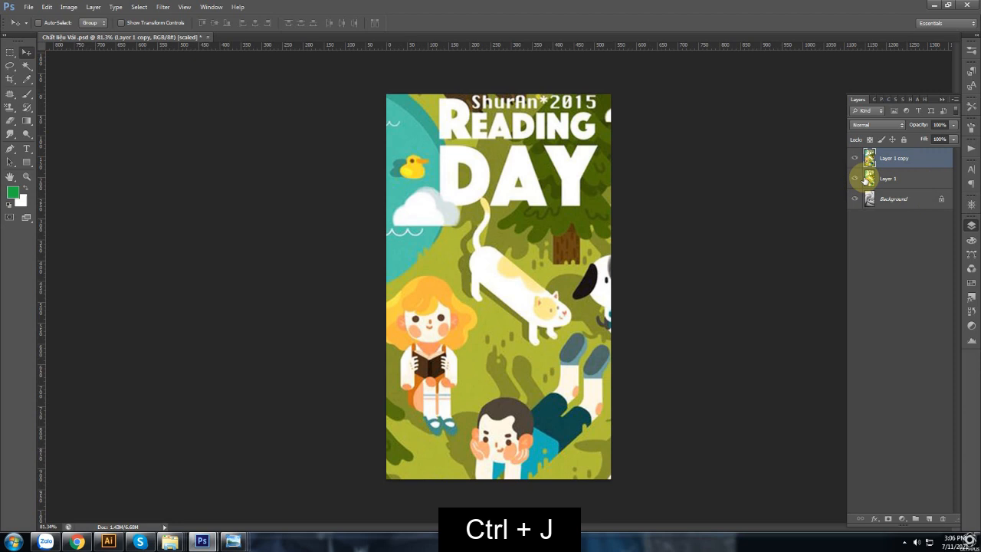
pyautogui.click(923, 179)
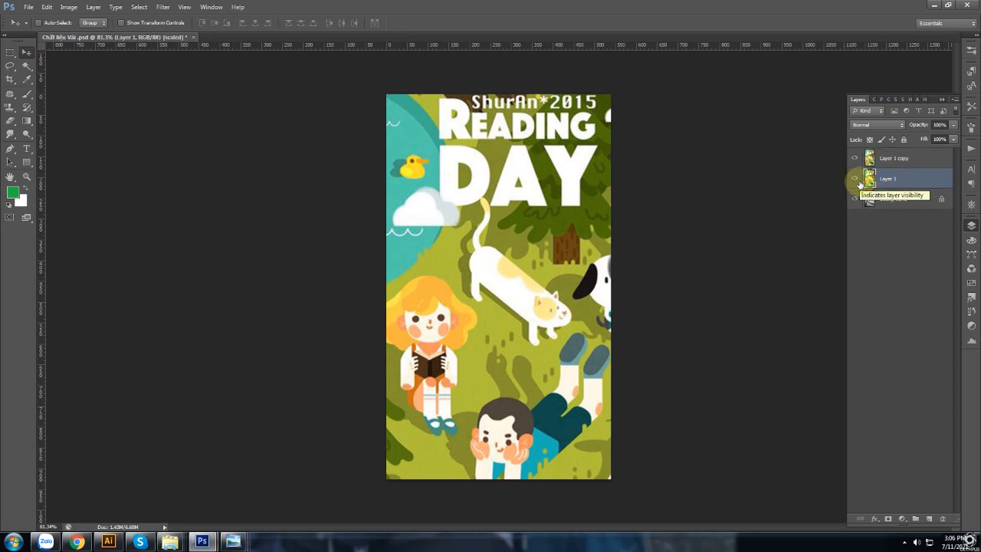
pyautogui.click(856, 179)
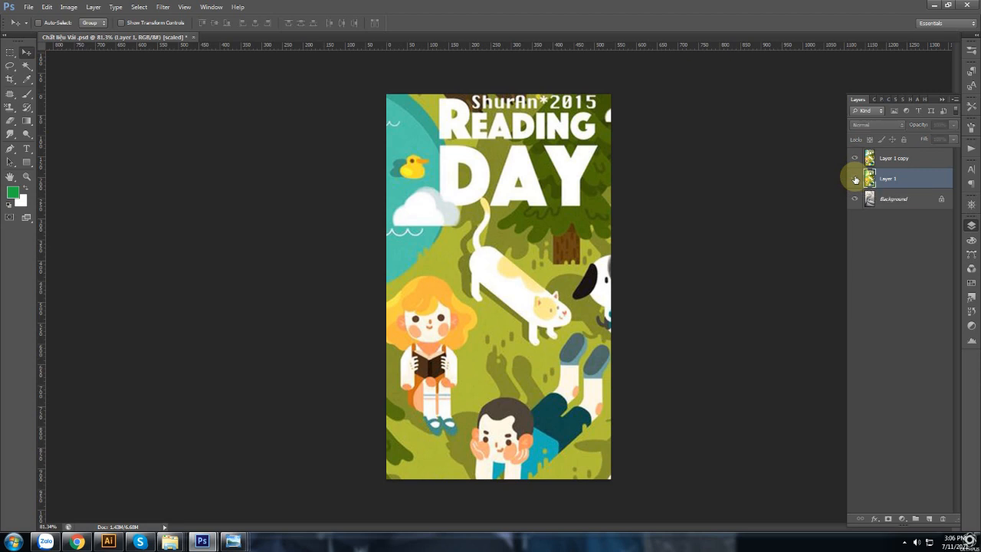
pyautogui.click(924, 161)
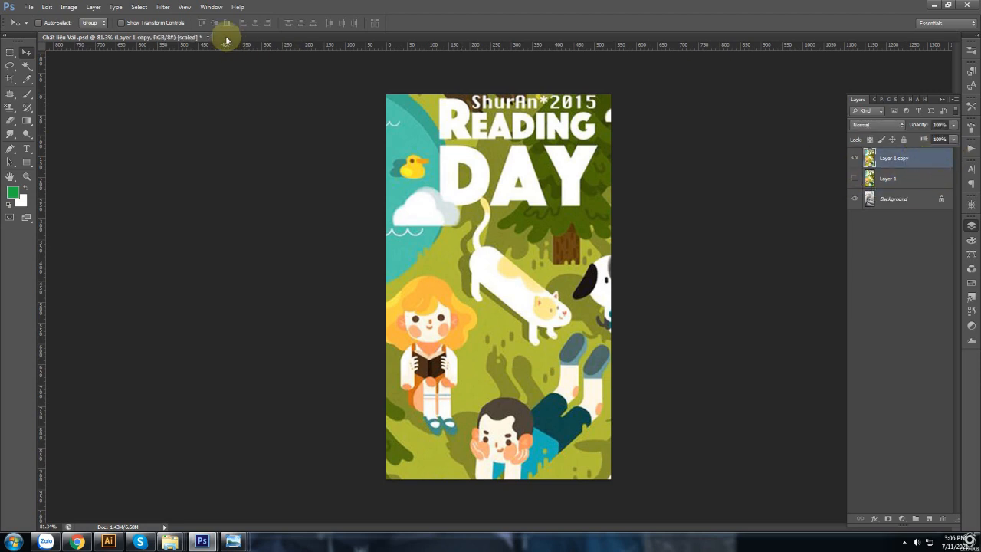
# Step: Apply Displace to Layer 1 copy at 10 horizontal and vertical scale, Stretch To Fit, Repeat Edge Pixels, using Chất liệu Vải .psd as the map
pyautogui.click(171, 10)
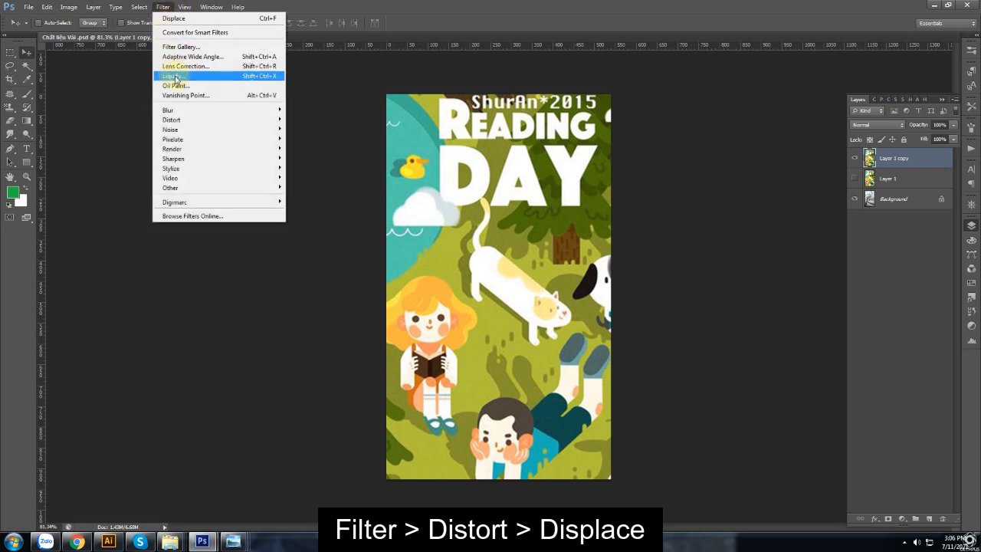
pyautogui.moveTo(189, 129)
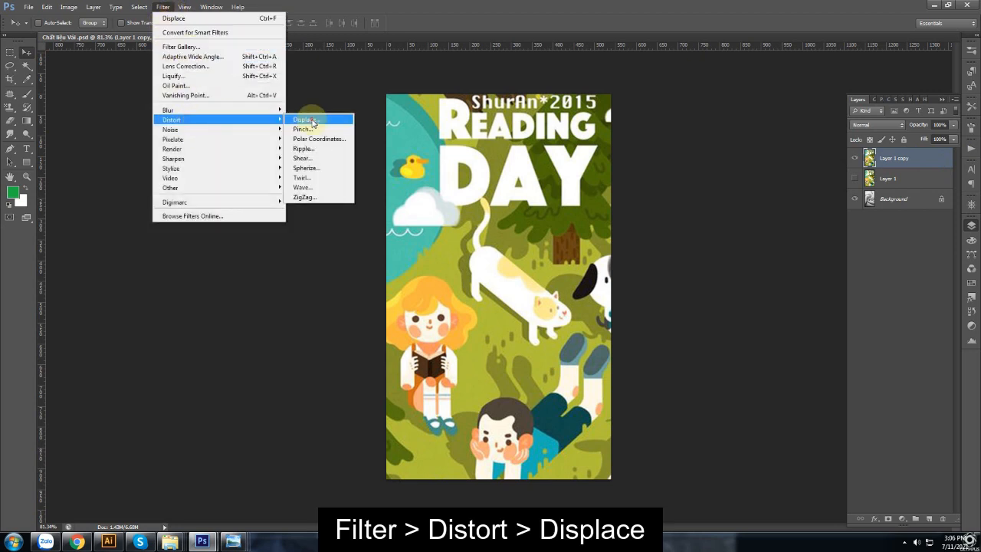
pyautogui.click(307, 120)
pyautogui.moveTo(755, 152); pyautogui.dragTo(697, 131)
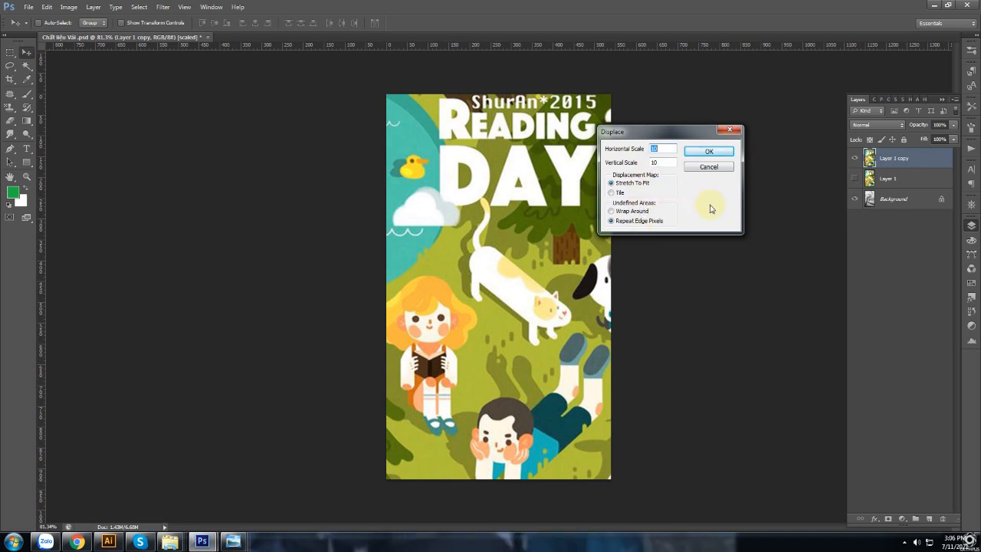
pyautogui.click(712, 154)
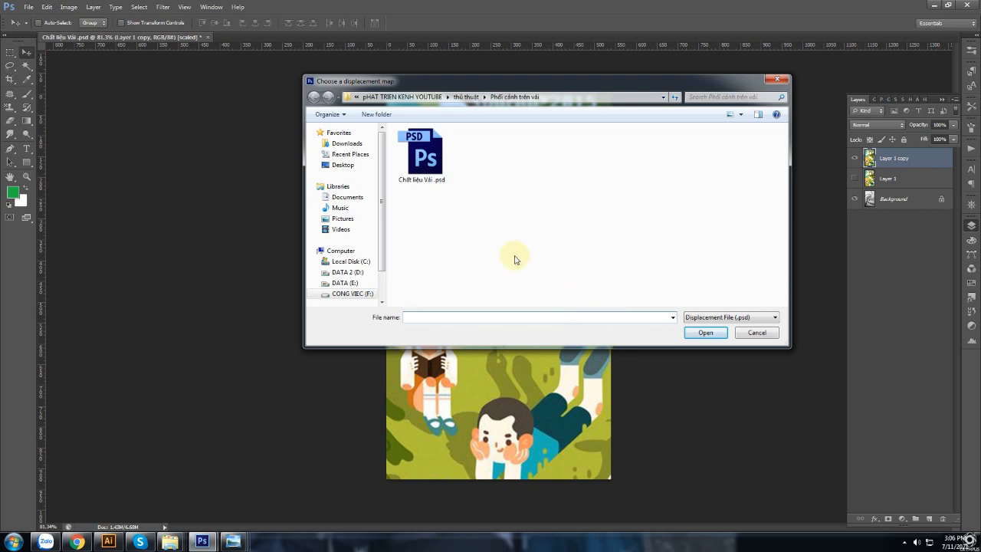
pyautogui.click(427, 163)
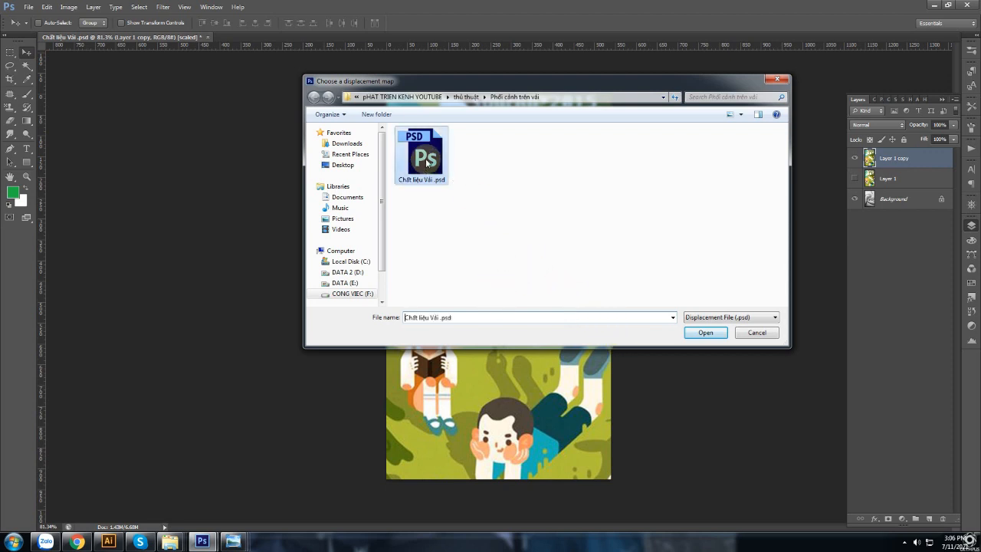
pyautogui.click(715, 334)
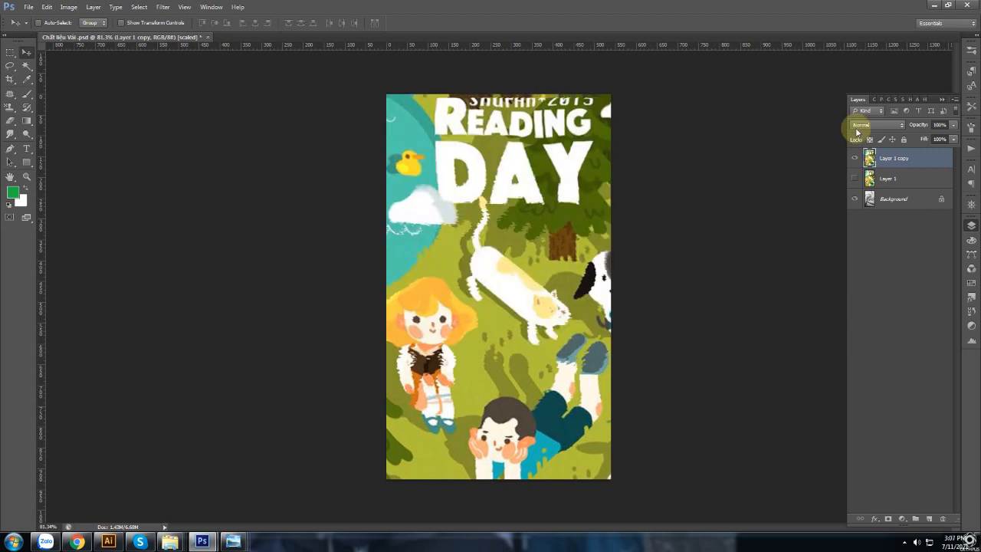
# Step: Compare the displaced and original illustration layers by toggling their visibility, and hide both to examine the fabric folds
pyautogui.click(855, 178)
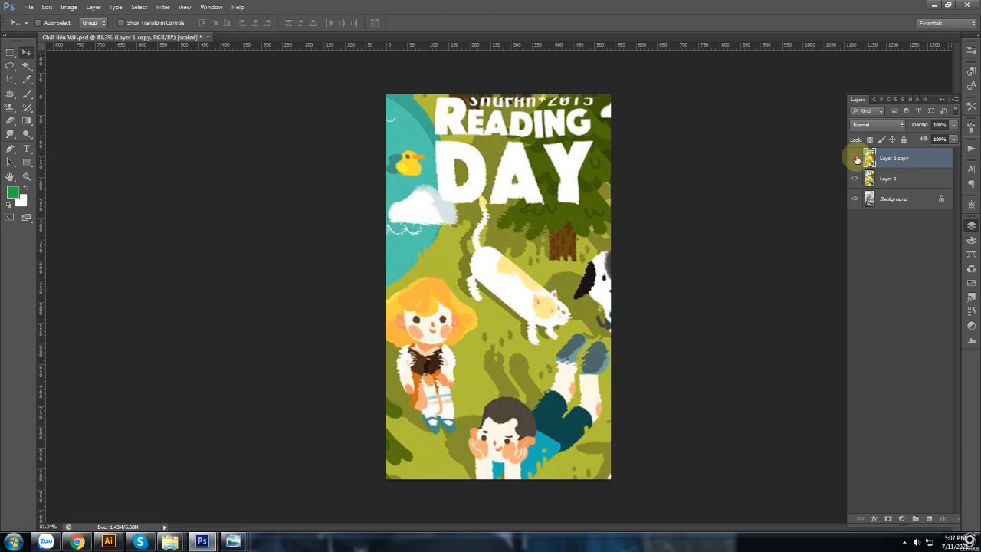
pyautogui.click(856, 158)
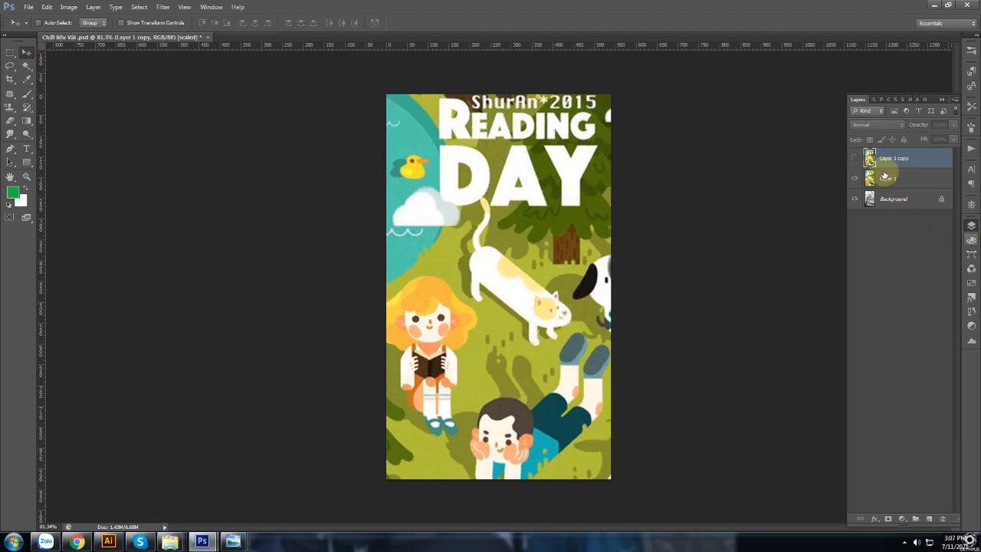
pyautogui.click(856, 158)
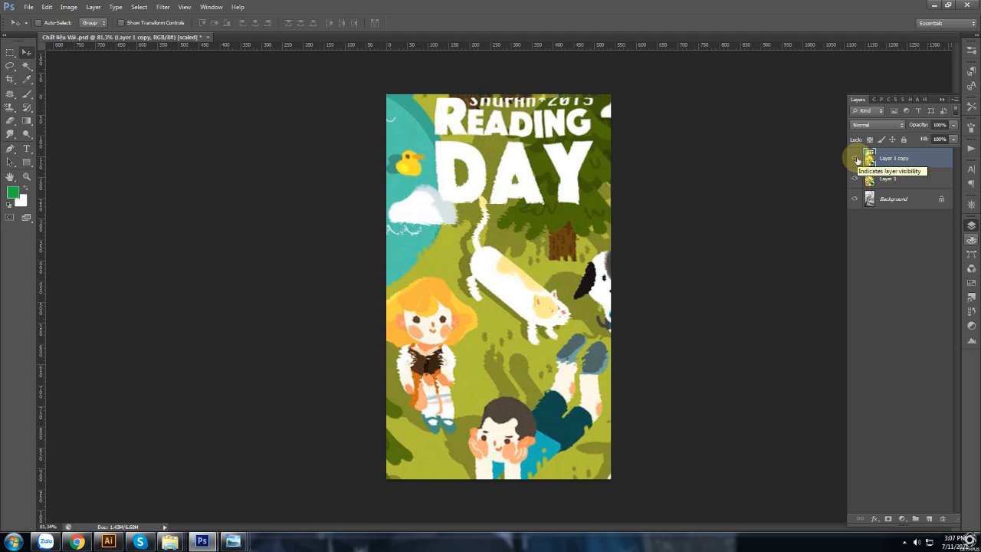
pyautogui.moveTo(855, 158); pyautogui.dragTo(856, 178)
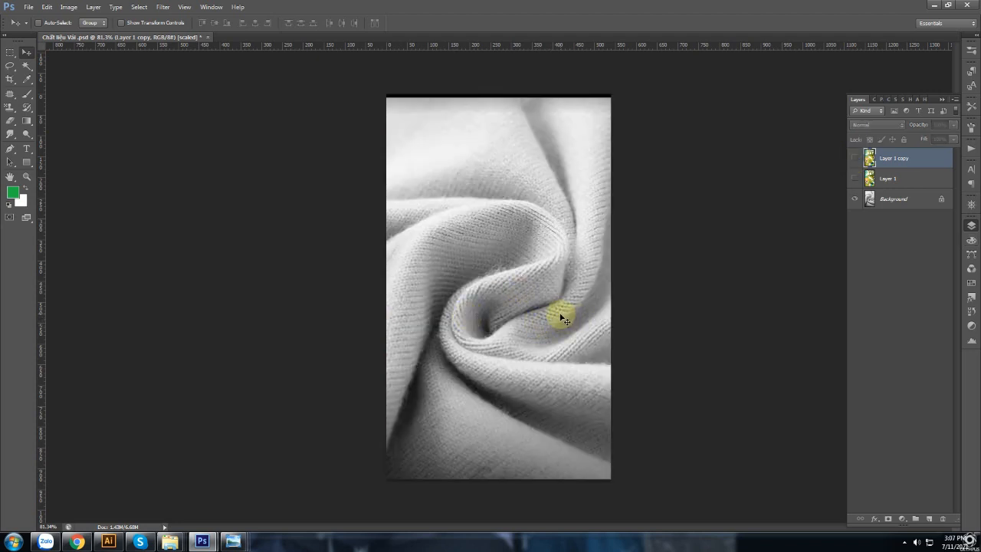
pyautogui.scroll(3, 502, 258)
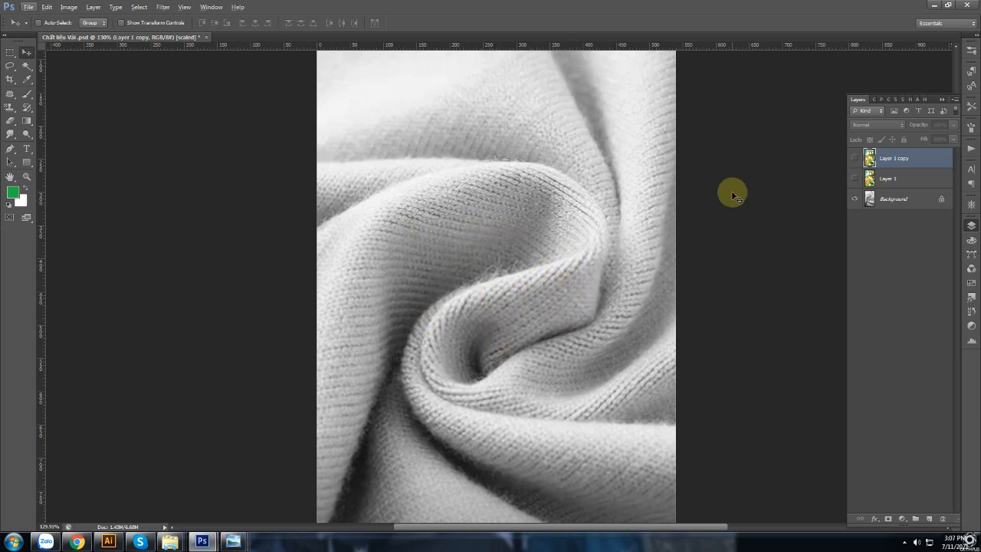
# Step: Show the displaced Layer 1 copy and set its blend mode to Overlay
pyautogui.click(855, 158)
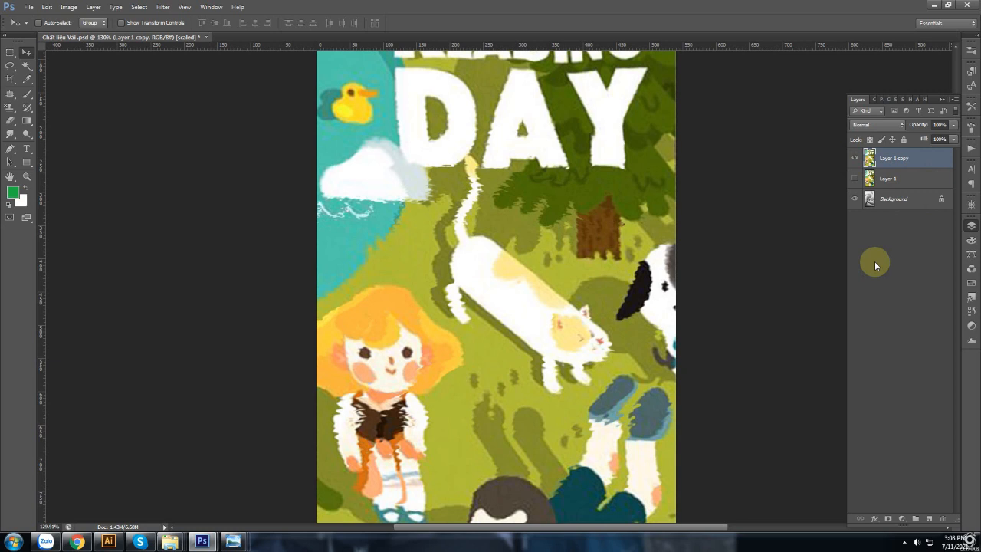
pyautogui.click(876, 127)
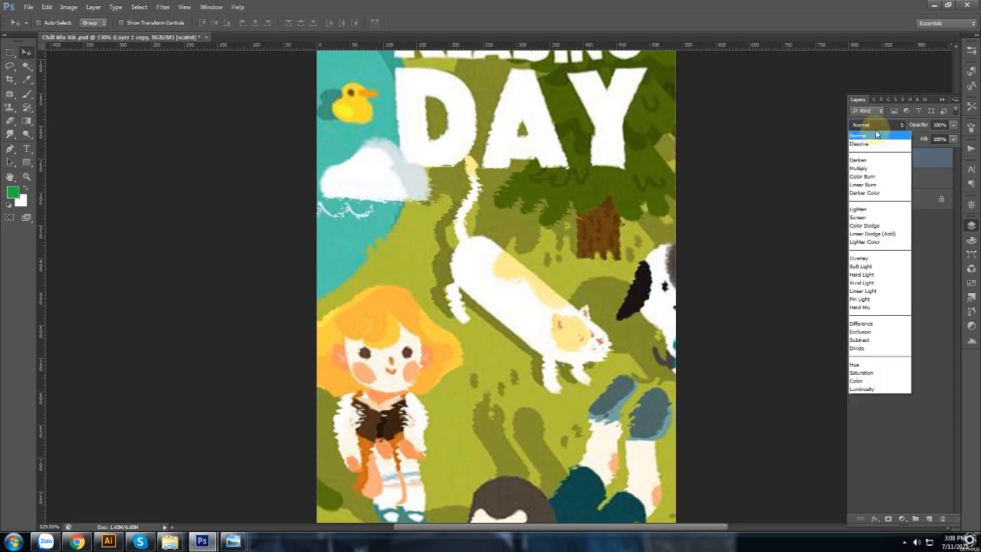
pyautogui.click(869, 258)
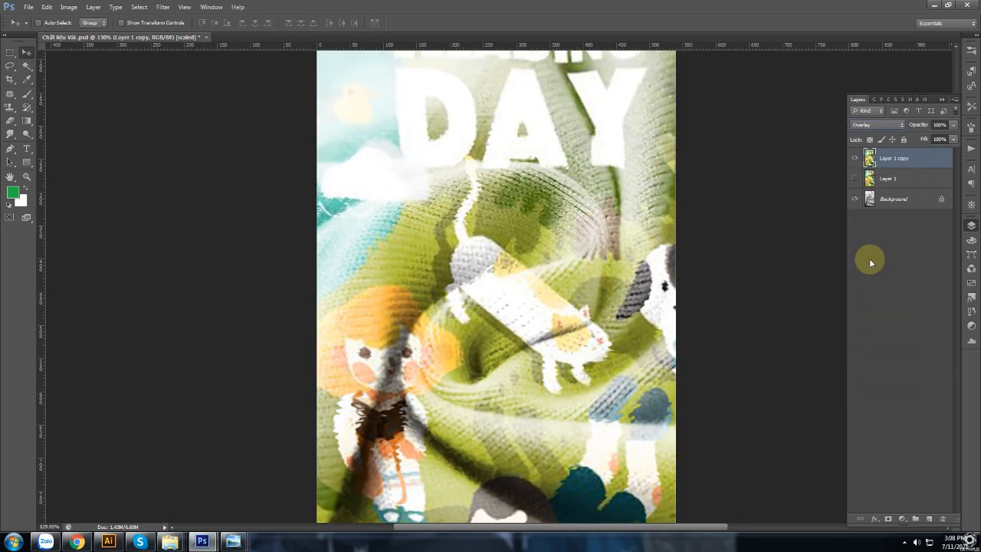
# Step: Try the Soft Light blend mode on Layer 1 copy and return it to Overlay
pyautogui.click(884, 123)
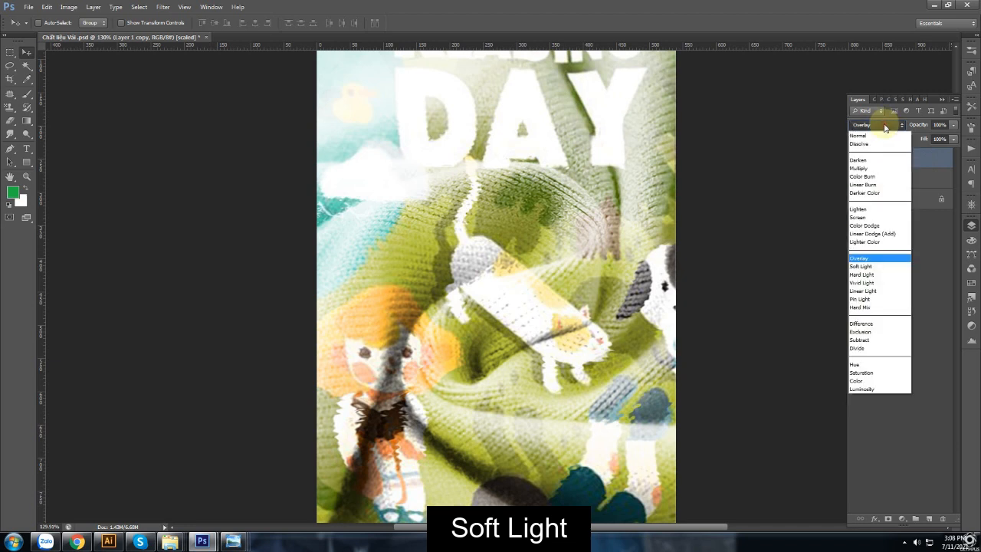
pyautogui.click(870, 266)
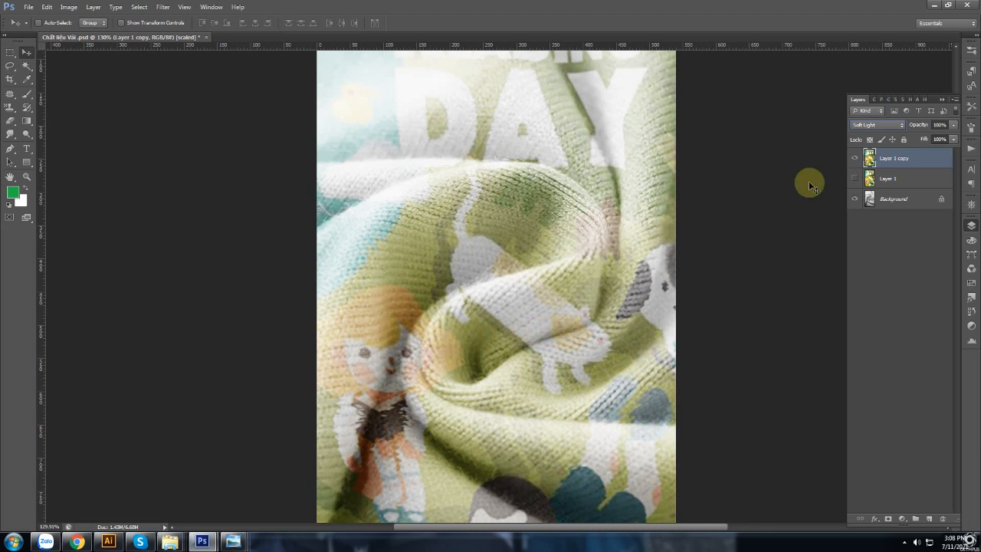
pyautogui.click(876, 125)
pyautogui.click(860, 259)
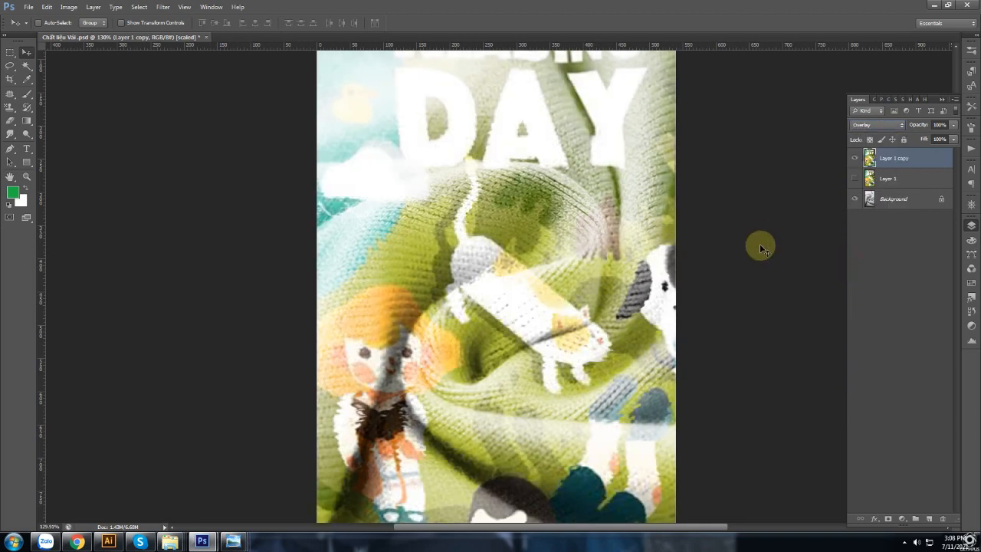
# Step: Examine the blended knit texture up close and as a whole, and hide Layer 1 copy to compare it with the bare fabric
pyautogui.scroll(2, 543, 139)
pyautogui.scroll(2, 542, 140)
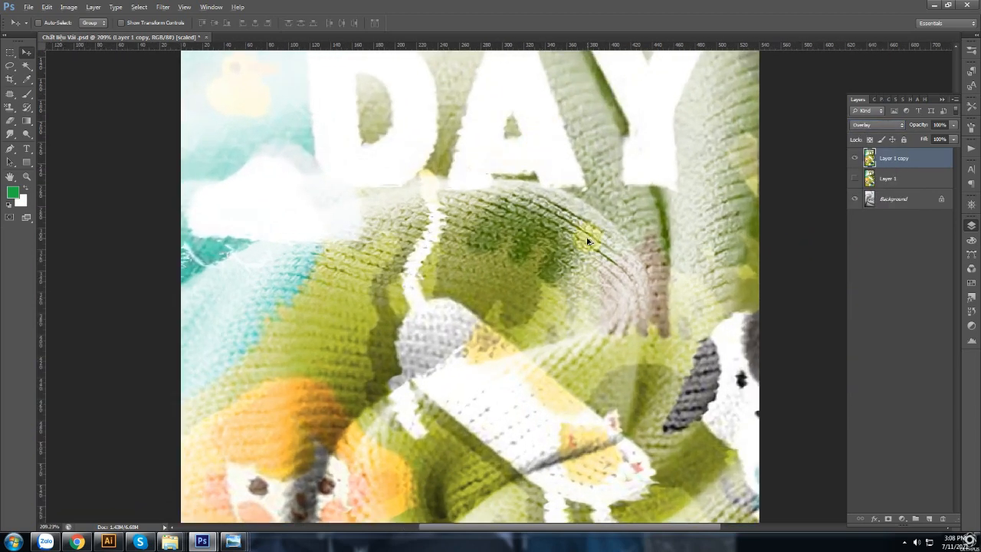
pyautogui.scroll(-1, 422, 345)
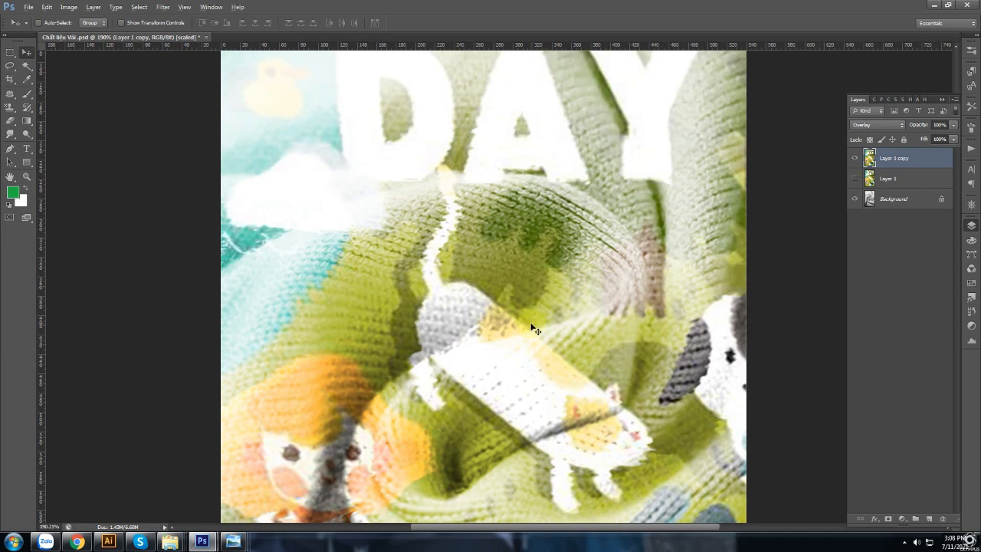
pyautogui.scroll(-5, 535, 329)
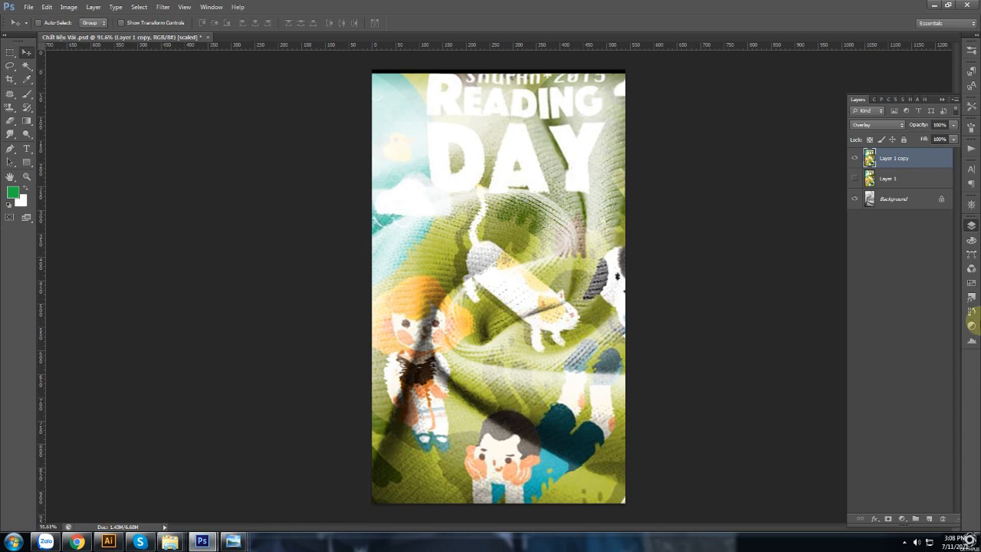
pyautogui.click(854, 158)
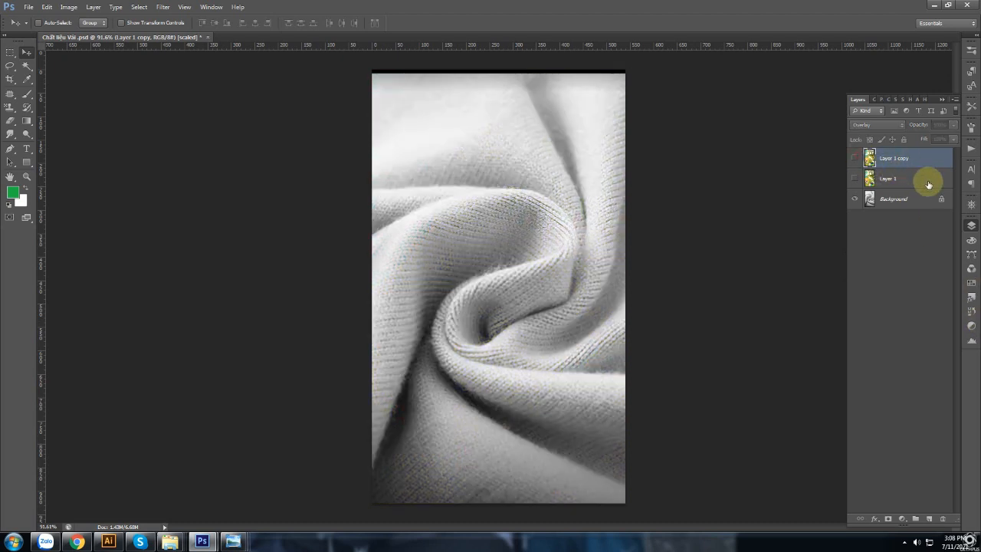
# Step: Show the original, undisplaced Layer 1 over the knit fabric and set its blend mode to Overlay
pyautogui.click(927, 180)
pyautogui.click(855, 178)
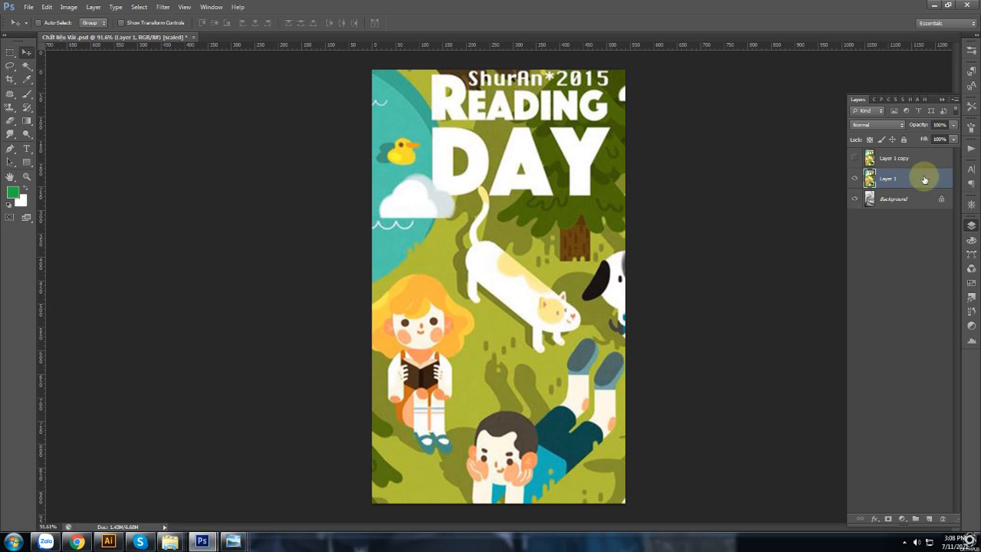
pyautogui.click(879, 125)
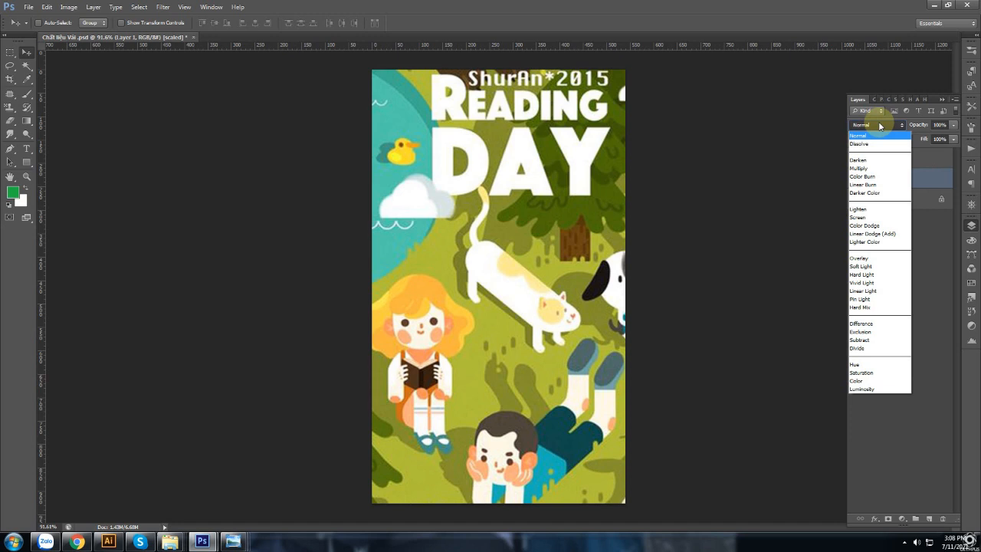
pyautogui.click(862, 259)
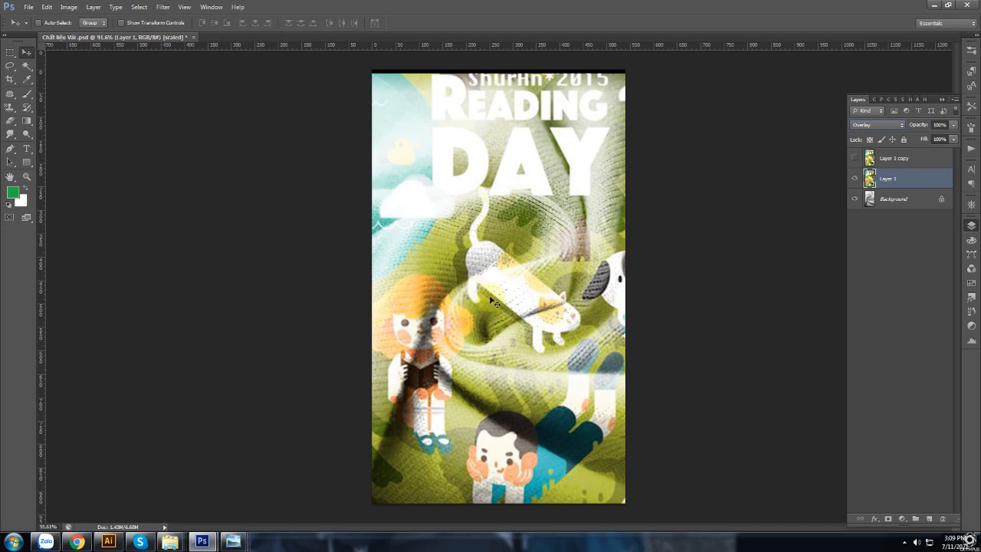
pyautogui.click(163, 7)
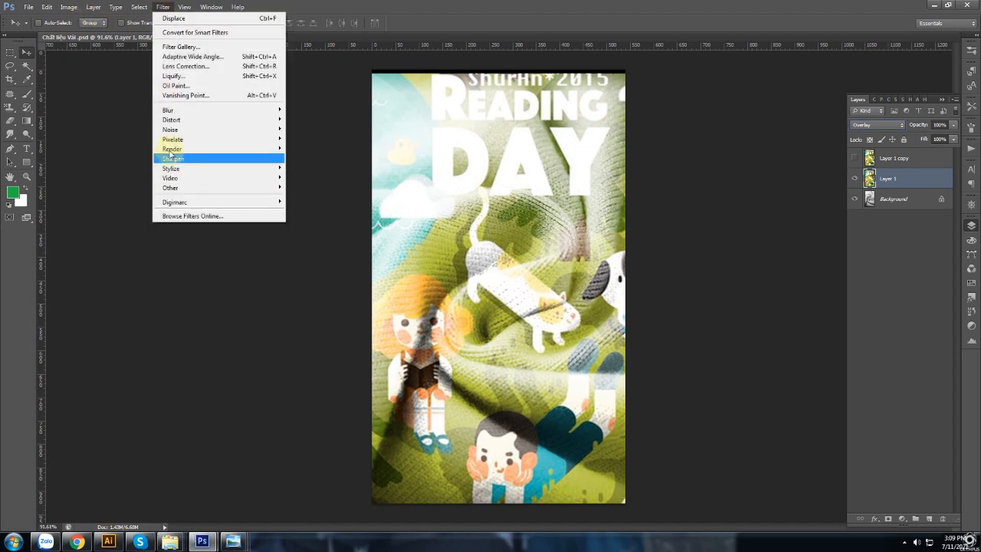
pyautogui.moveTo(186, 125)
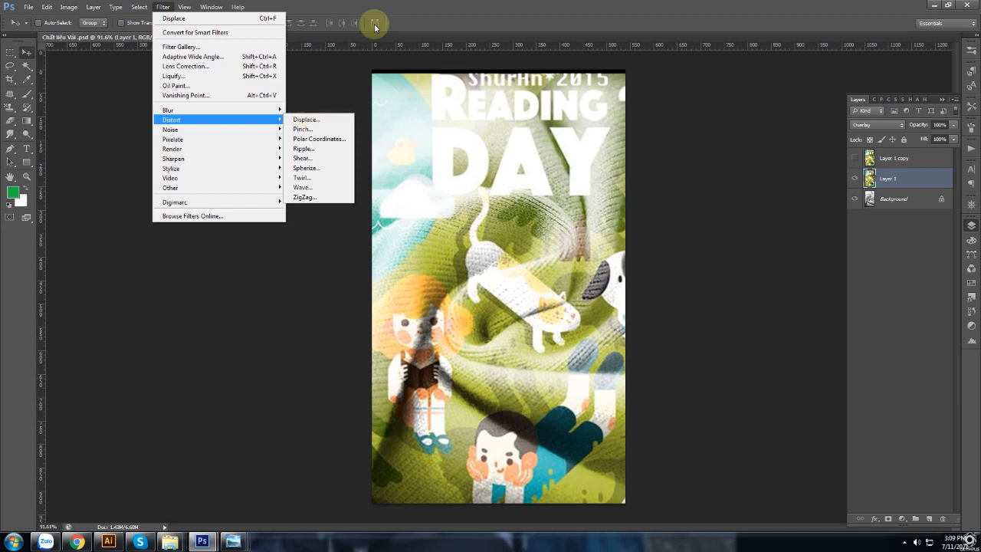
pyautogui.click(506, 18)
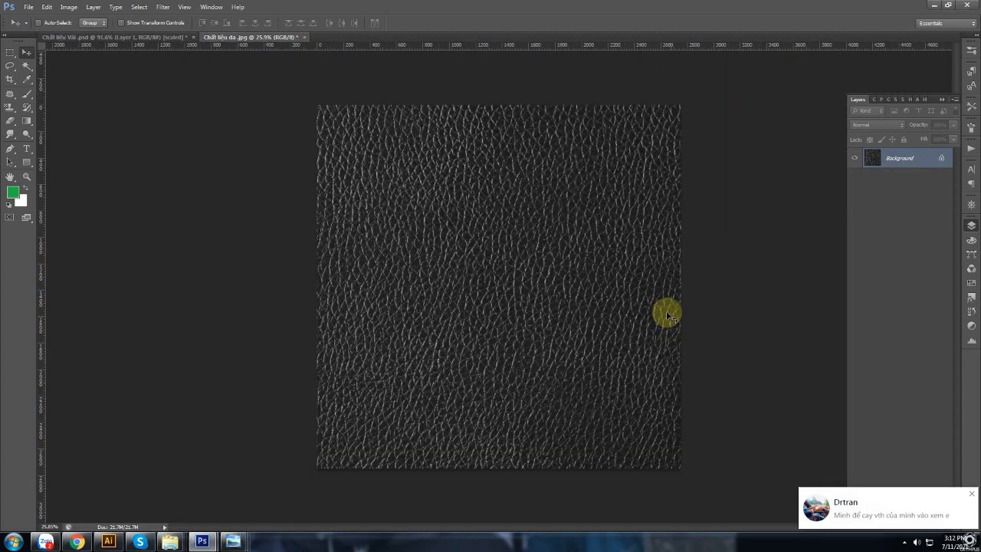
# Step: Save the leather texture image as a PSD file and scale the placed illustration to cover the whole canvas
pyautogui.hotkey('ctrl', 'shift', 's')
pyautogui.press('Return')
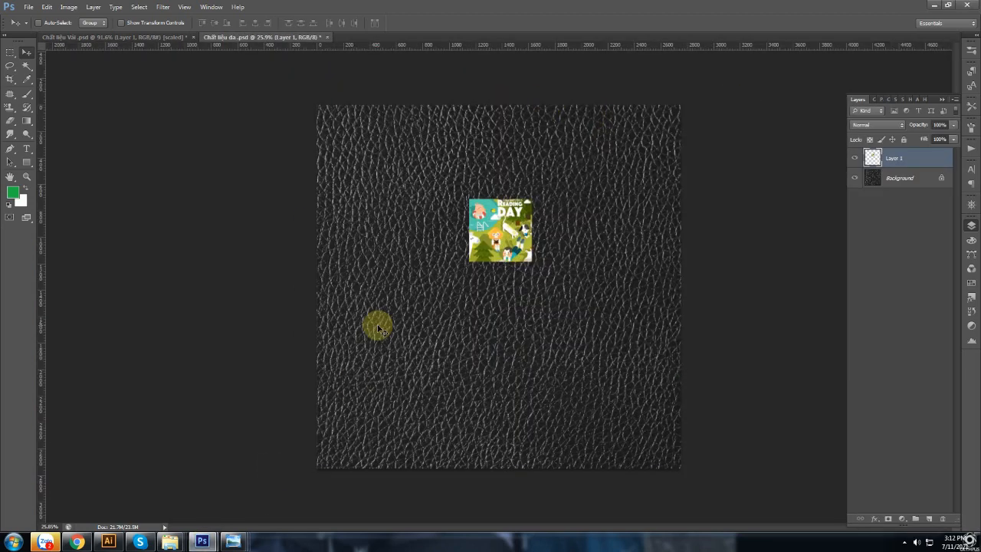
pyautogui.moveTo(532, 263); pyautogui.dragTo(680, 468)
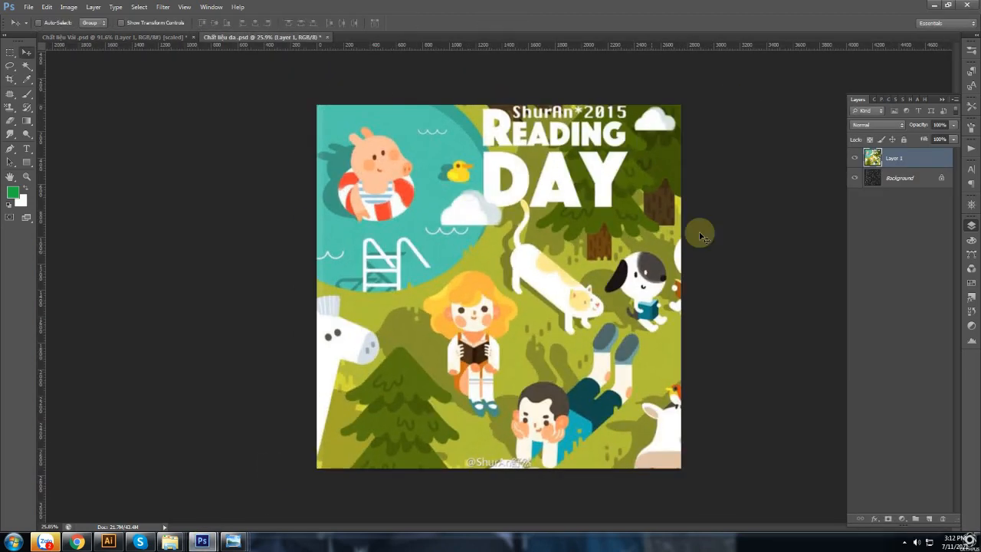
# Step: Apply the Displace filter to the illustration layer, using Chất liệu da .psd as the displacement map
pyautogui.click(162, 8)
pyautogui.moveTo(176, 119)
pyautogui.click(309, 120)
pyautogui.press('Return')
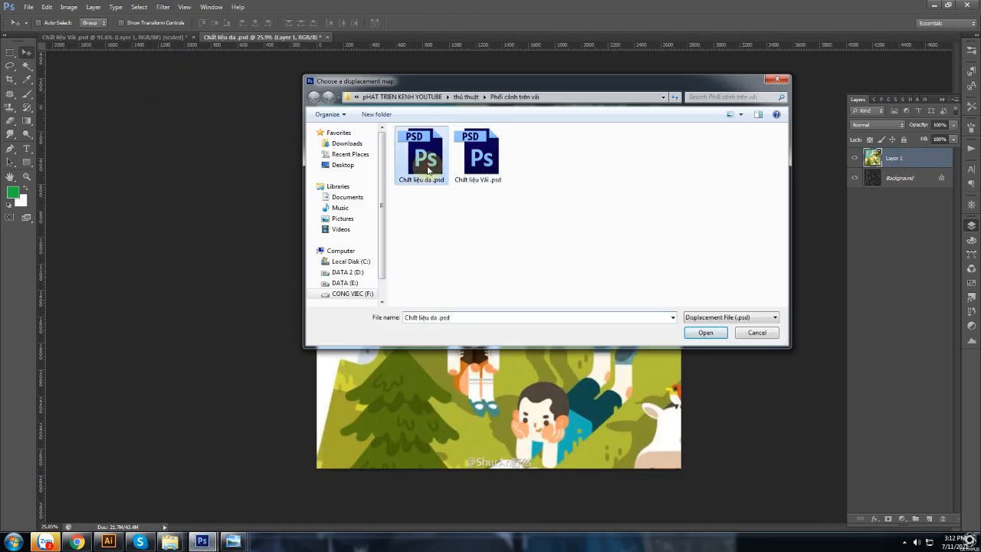
pyautogui.doubleClick(427, 163)
pyautogui.scroll(2, 587, 111)
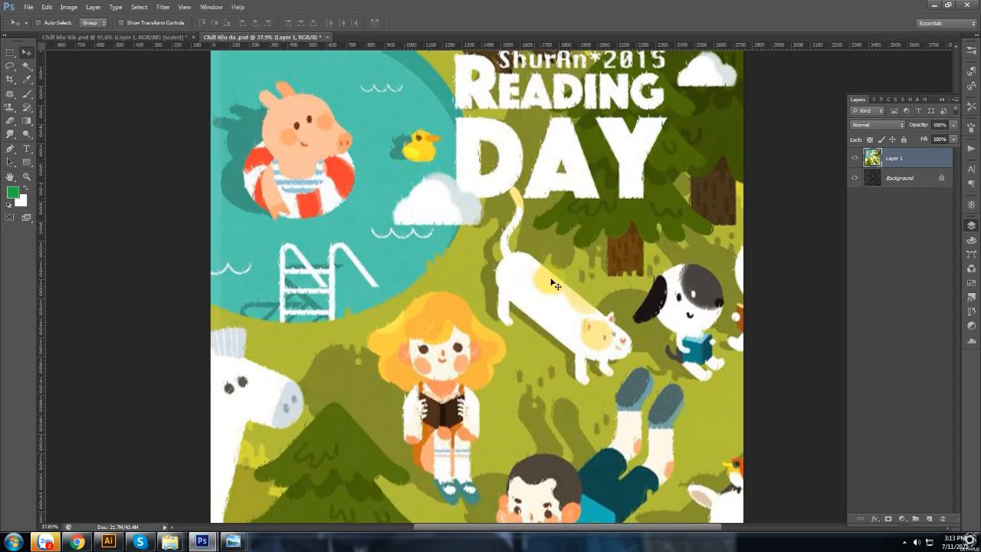
# Step: Change the displaced illustration layer's blend mode so the leather grain shows through the artwork
pyautogui.click(878, 124)
pyautogui.click(864, 263)
pyautogui.scroll(-4, 520, 327)
# Step: Convert the locked leather Background into a regular layer and brighten it with a Curves adjustment
pyautogui.doubleClick(900, 178)
pyautogui.press('Return')
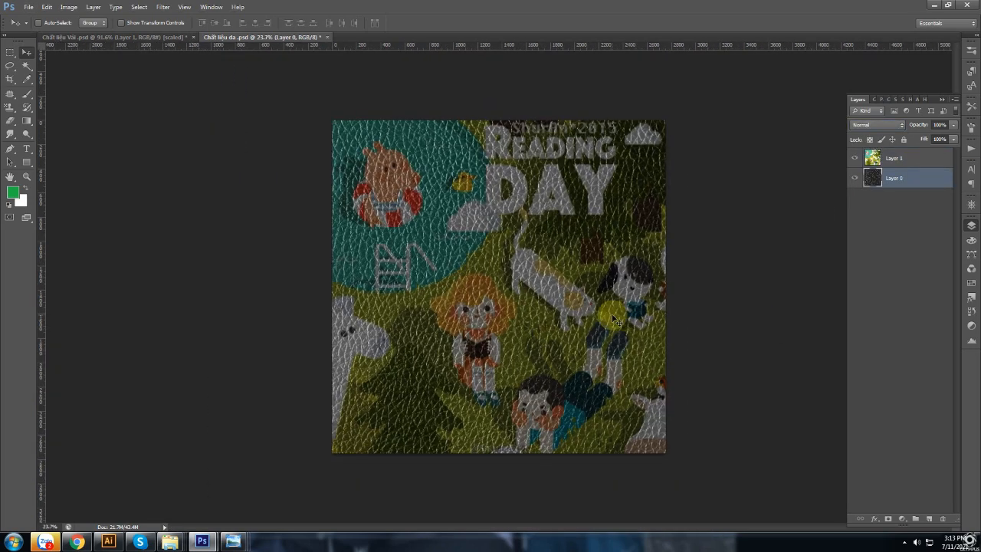
pyautogui.hotkey('ctrl', 'm')
pyautogui.moveTo(159, 197); pyautogui.dragTo(141, 176)
pyautogui.press('Return')
# Step: Duplicate the brightened leather layer beneath the illustration and set the copy's blend mode to Overlay
pyautogui.click(896, 159)
pyautogui.click(901, 179)
pyautogui.hotkey('ctrl', 'j')
pyautogui.click(888, 125)
pyautogui.click(880, 254)
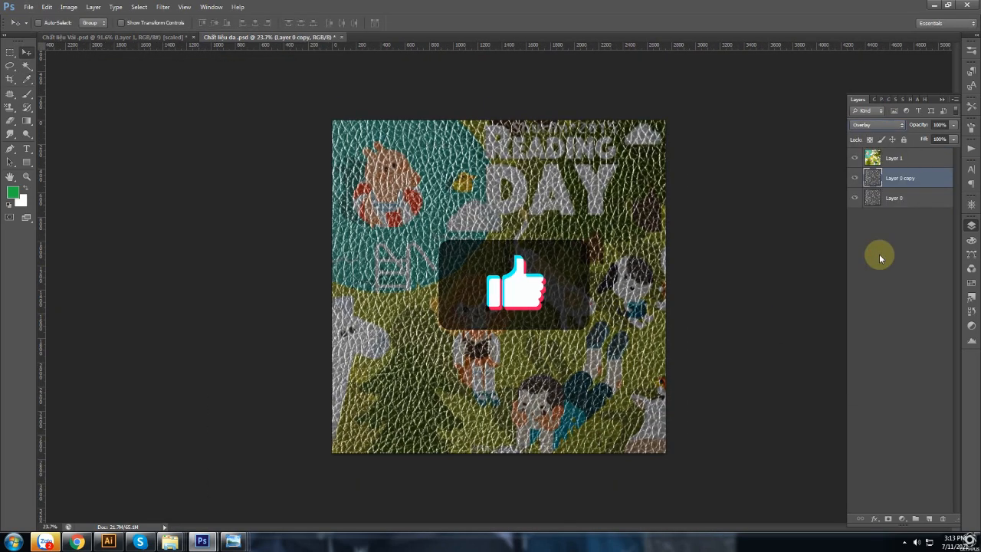
pyautogui.press('Up')
pyautogui.scroll(4, 738, 265)
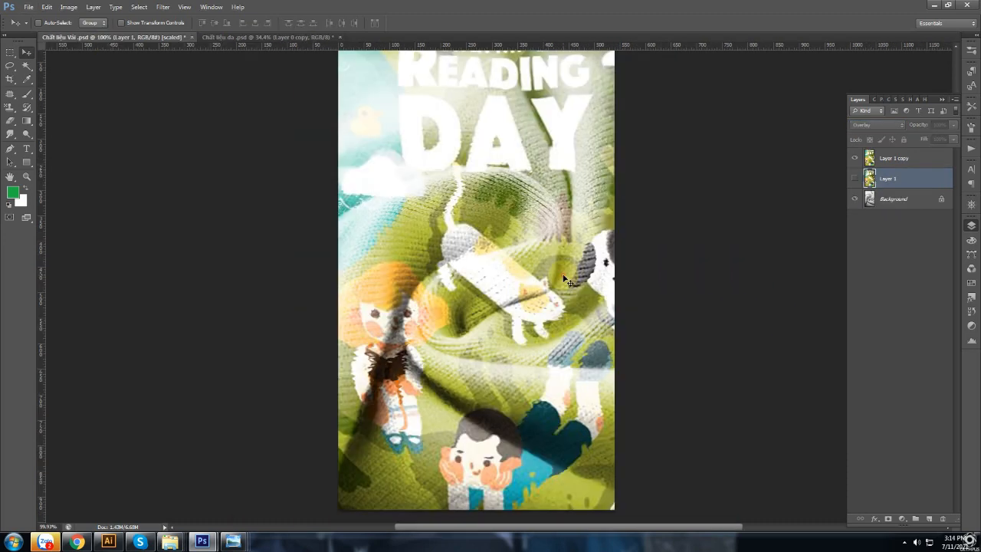